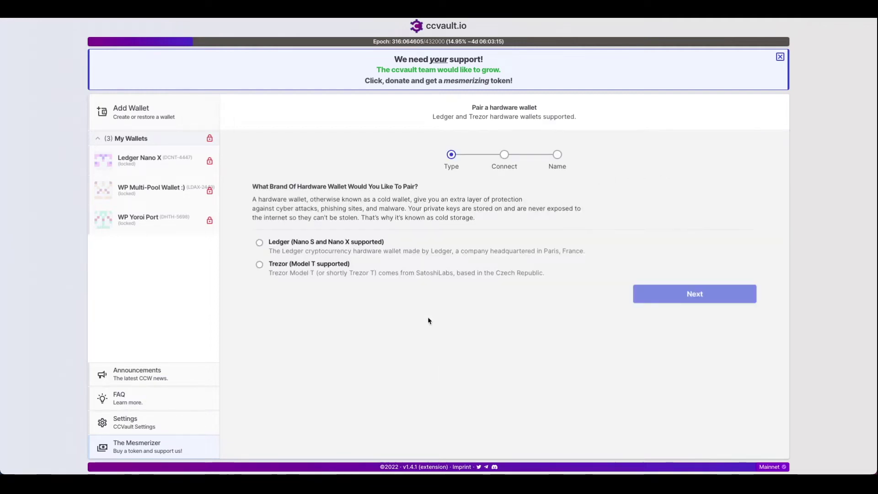
- Choose Ledger as the hardware wallet brand, then go back to the Add Wallet page
{"action": "left_click", "coordinate": [350, 245]}
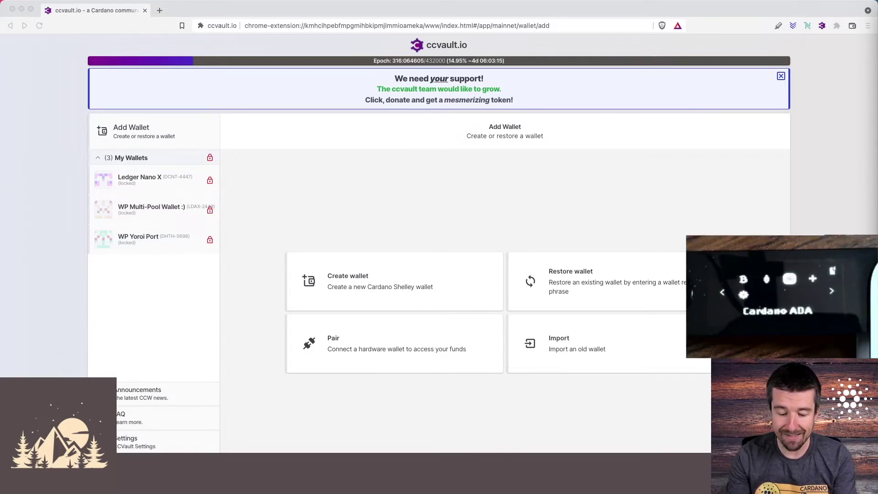
{"action": "left_click", "coordinate": [105, 138]}
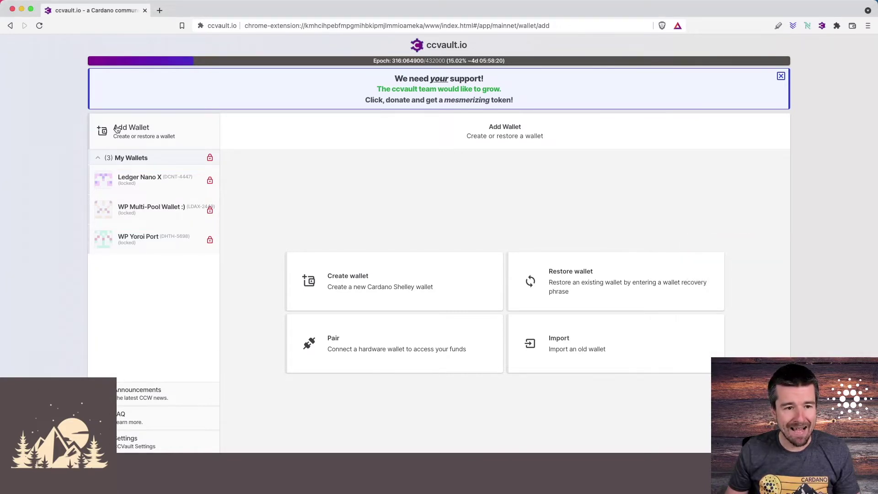
- Start pairing a hardware wallet with Ledger selected and advance to the Connect step
{"action": "left_click", "coordinate": [375, 348]}
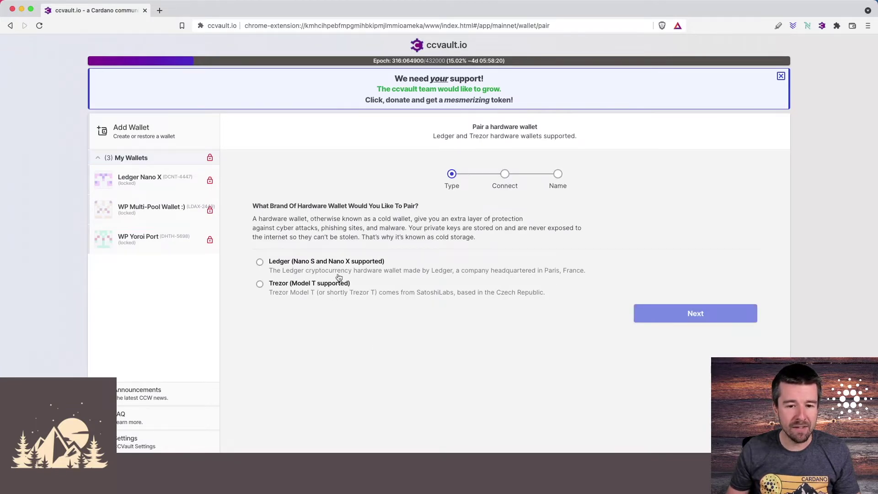
{"action": "left_click", "coordinate": [305, 264]}
{"action": "left_click", "coordinate": [702, 314]}
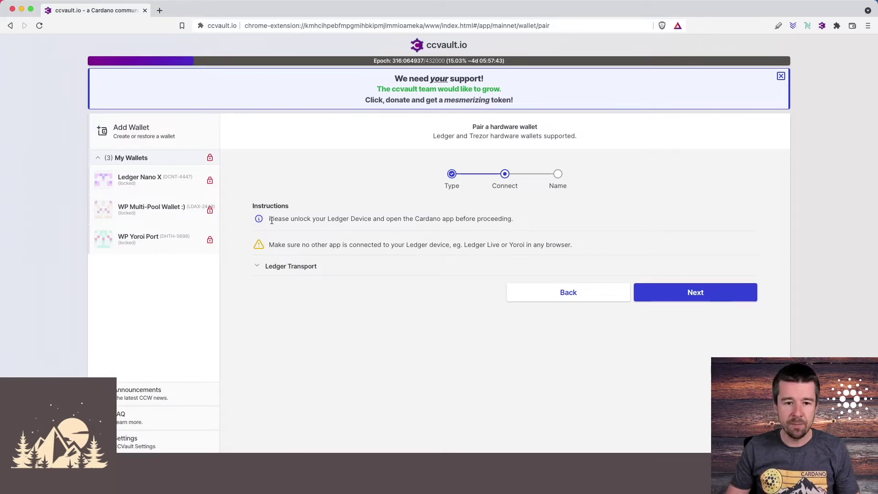
- Highlight the unlock and Ledger device instructions, then start connecting to the Ledger
{"action": "left_click_drag", "start_coordinate": [269, 220], "coordinate": [377, 224]}
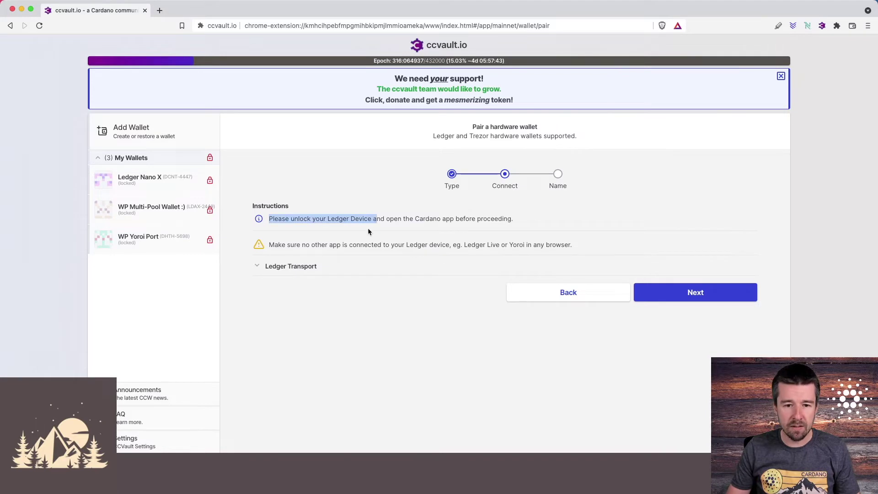
{"action": "left_click", "coordinate": [370, 280]}
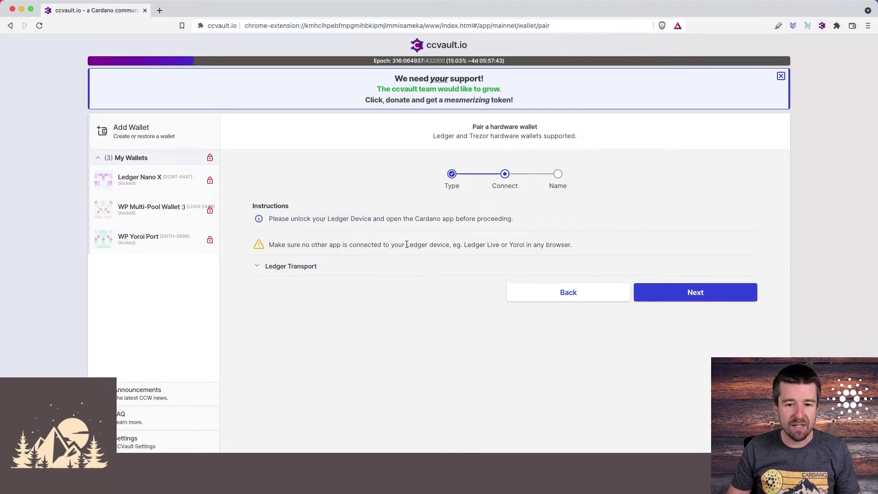
{"action": "left_click_drag", "start_coordinate": [407, 244], "coordinate": [450, 245]}
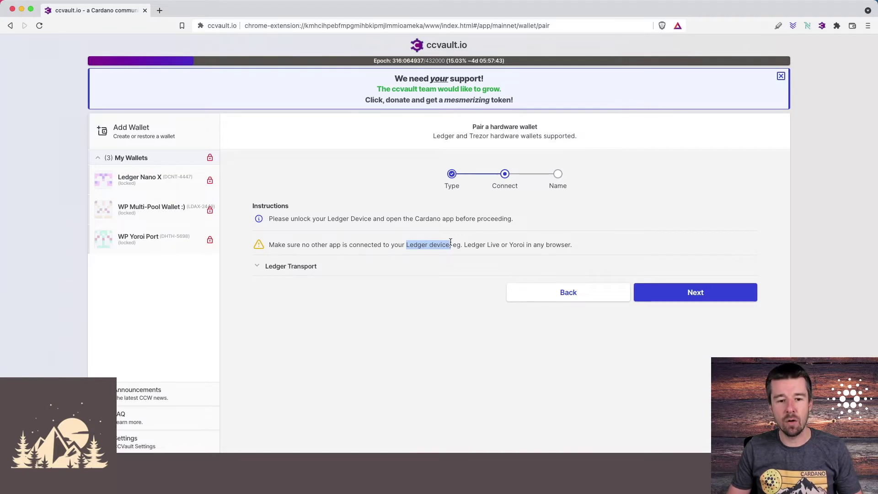
{"action": "left_click", "coordinate": [440, 336]}
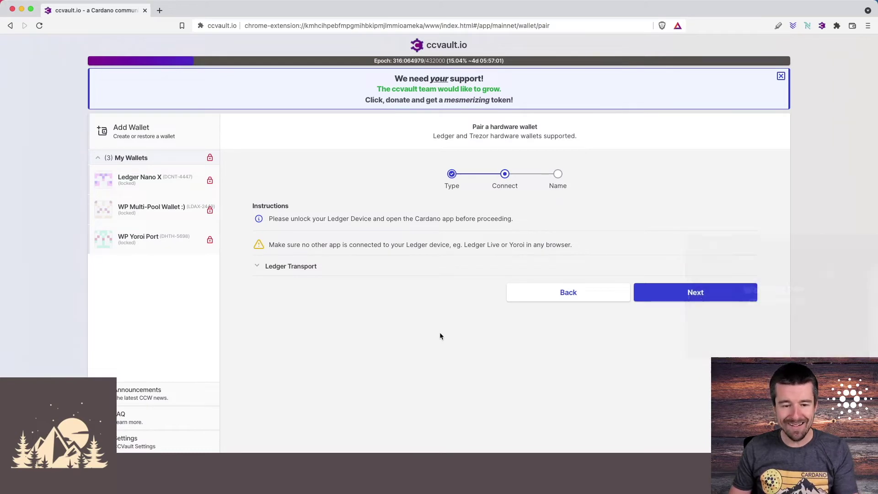
{"action": "left_click", "coordinate": [677, 297]}
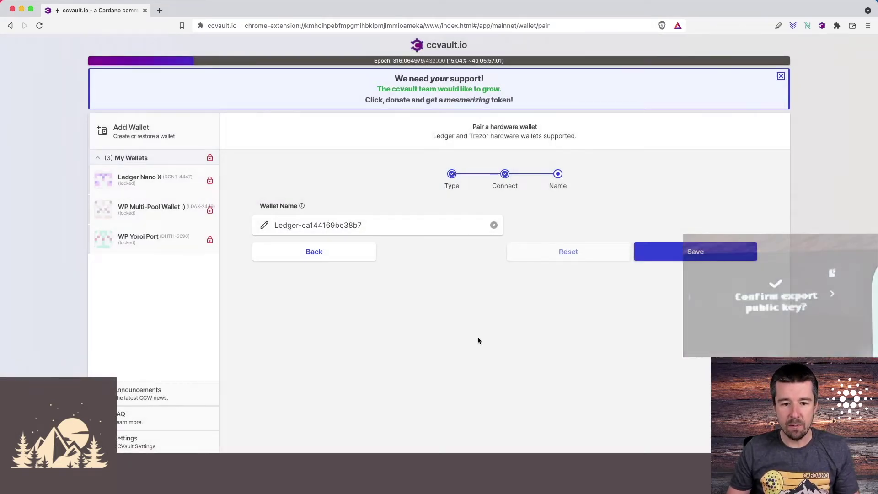
- Replace the default wallet name with 'WP Ledger Nano X' and save the wallet
{"action": "double_click", "coordinate": [379, 232]}
{"action": "key", "text": "super+a"}
{"action": "type", "text": "WP "}
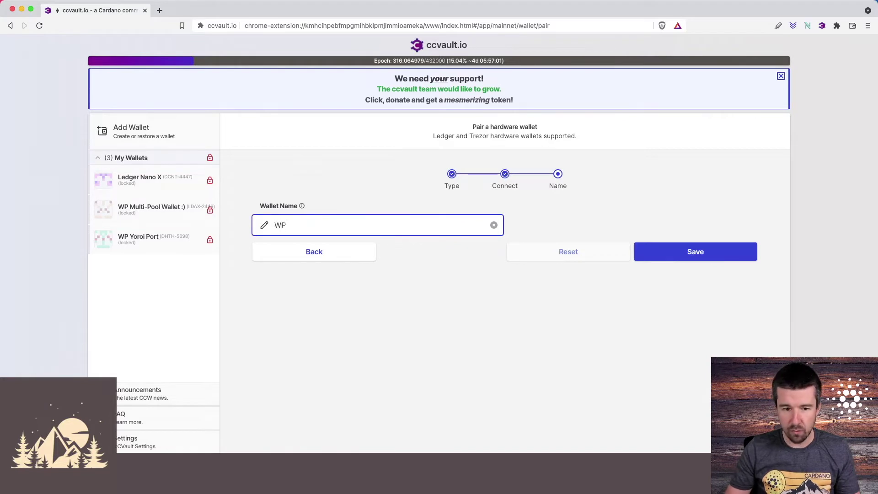
{"action": "type", "text": "Ledger Nano X"}
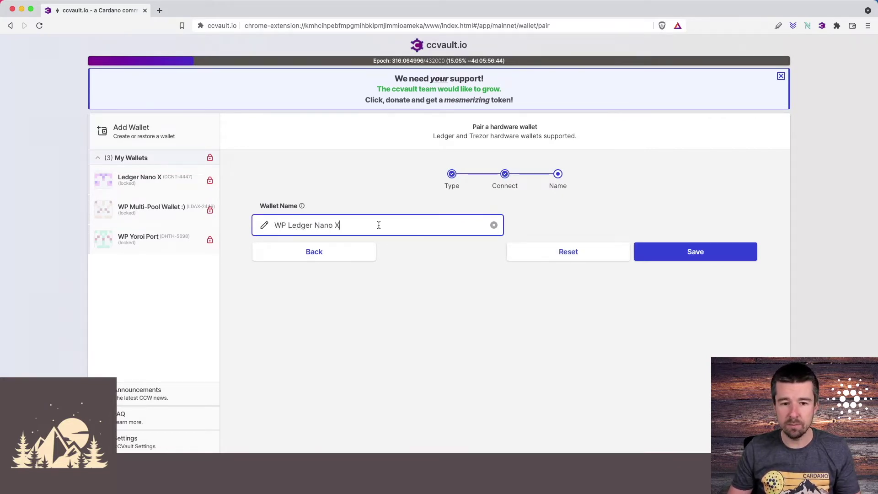
{"action": "left_click", "coordinate": [680, 254]}
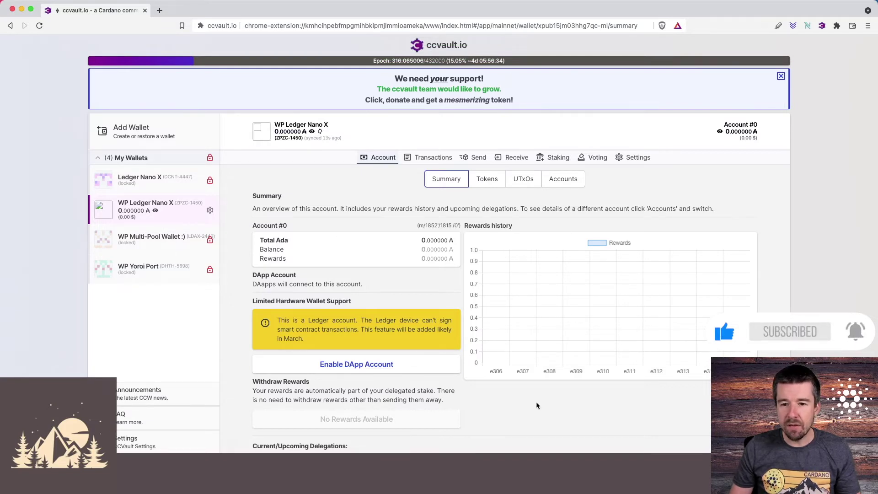
- Check the new wallet's Tokens tab, then its Accounts list showing Account #0 at 0 ADA
{"action": "left_click", "coordinate": [486, 183]}
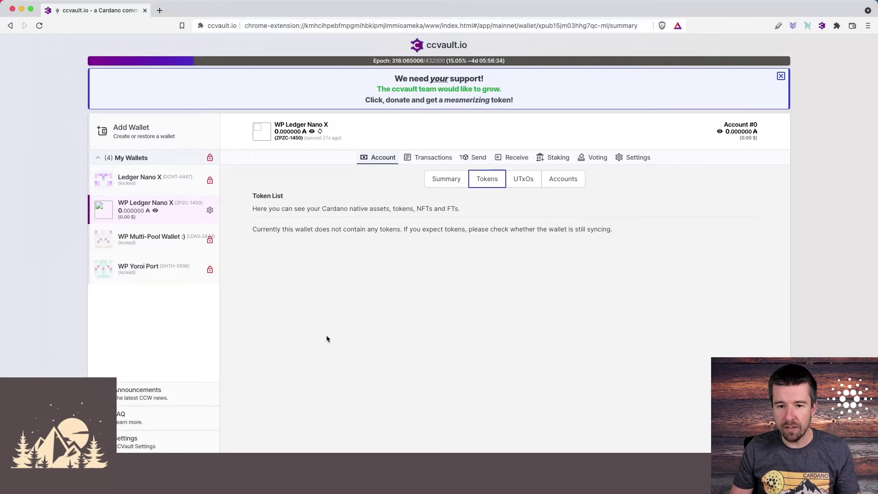
{"action": "left_click", "coordinate": [563, 179]}
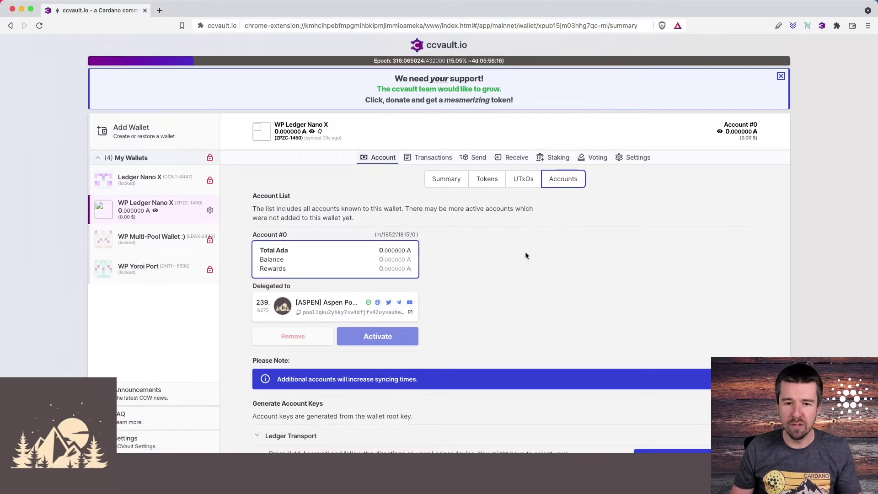
- Tour the wallet's Transactions, Send, Receive, Staking and Voting tabs, then switch to Yoroi
{"action": "left_click", "coordinate": [438, 162]}
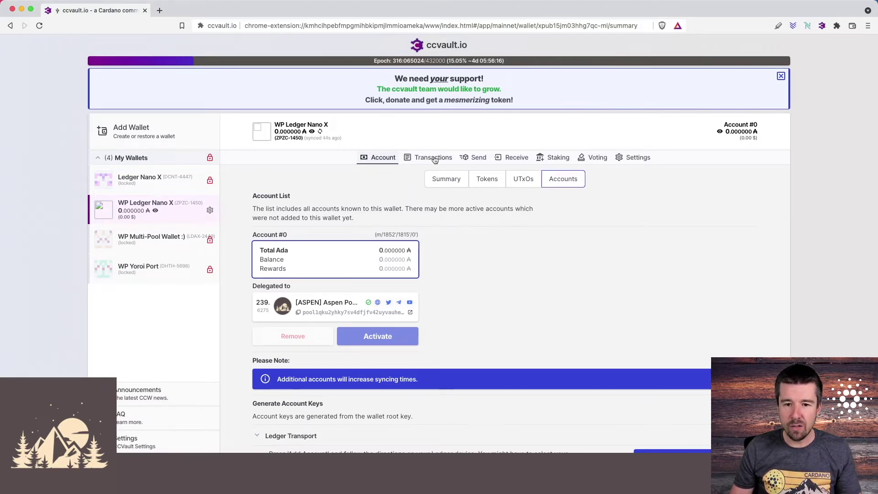
{"action": "left_click", "coordinate": [479, 162]}
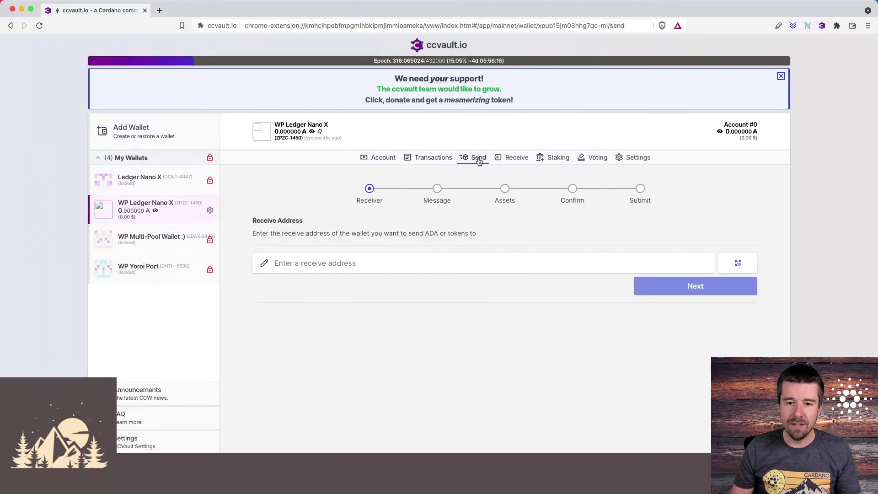
{"action": "left_click", "coordinate": [509, 160]}
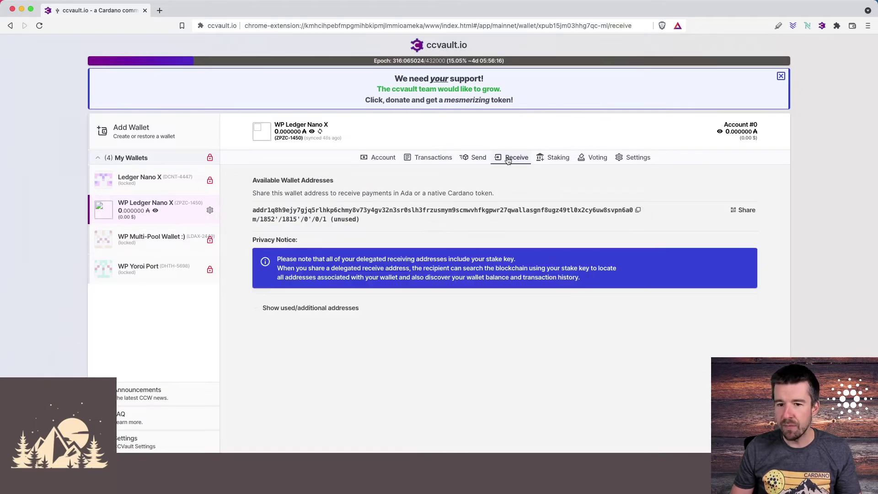
{"action": "left_click", "coordinate": [559, 160]}
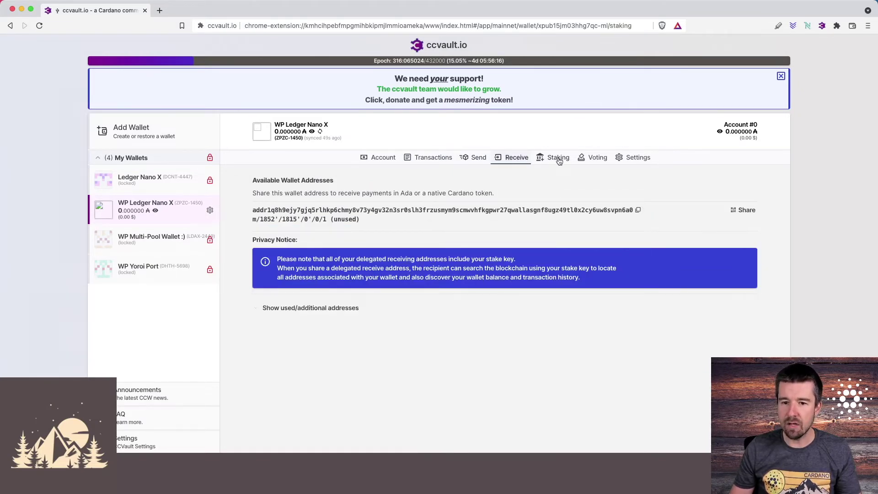
{"action": "left_click", "coordinate": [591, 158]}
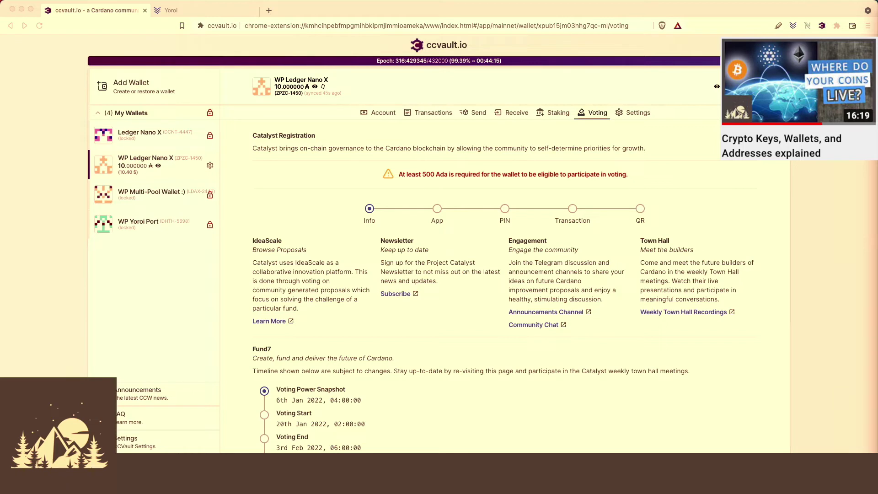
{"action": "left_click", "coordinate": [228, 12]}
- Check Yoroi's delegation dashboard and transaction history, then return to the CCVault.io tab
{"action": "left_click", "coordinate": [262, 87]}
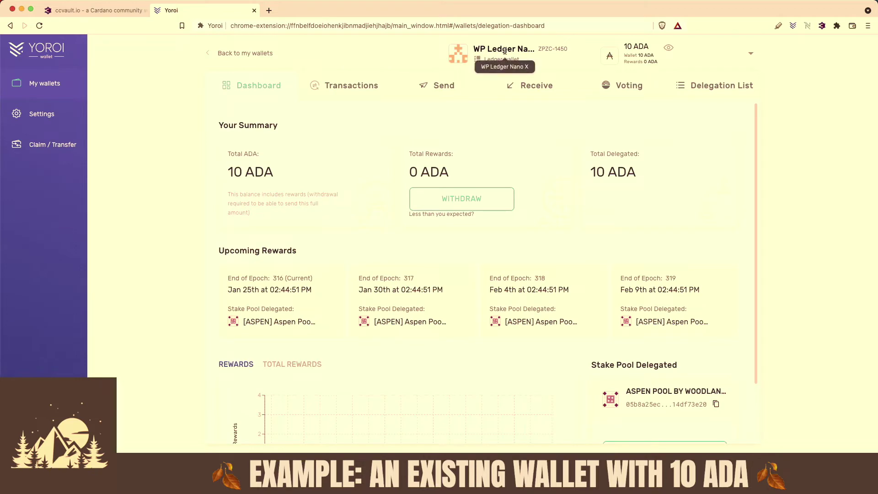
{"action": "left_click", "coordinate": [355, 85]}
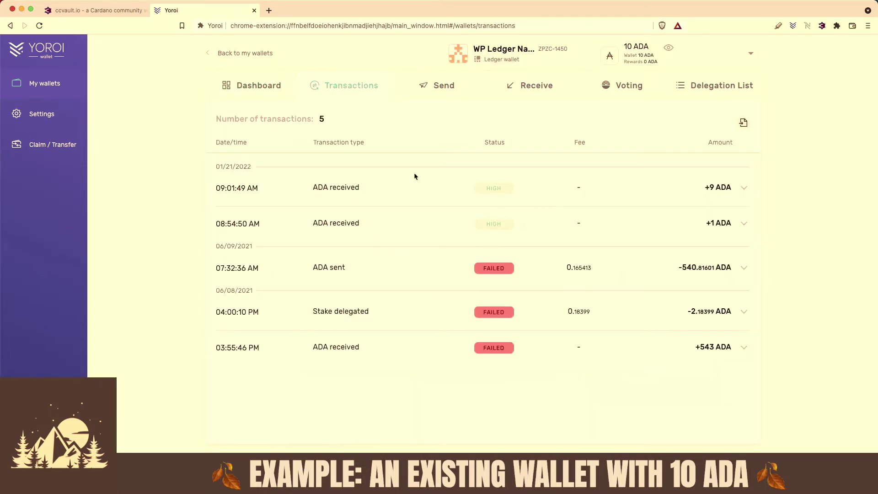
{"action": "left_click", "coordinate": [77, 15]}
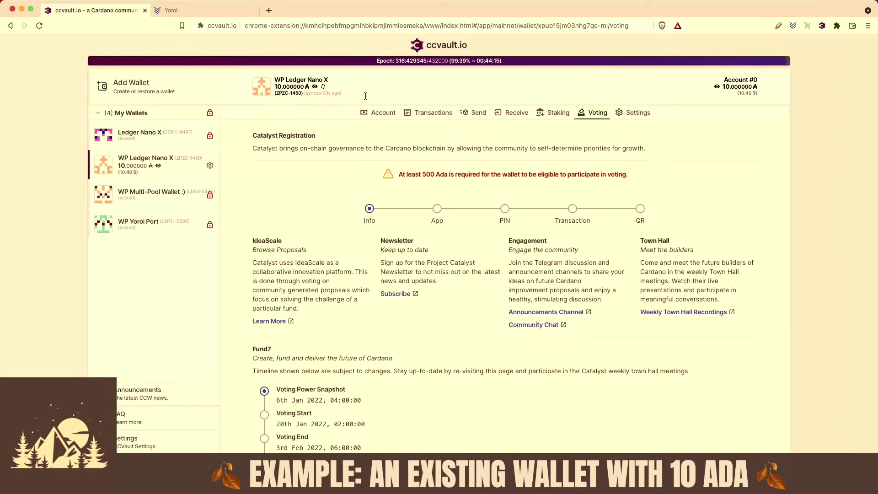
- Check the CCVault transactions, then show the receiving address QR code for the 10 ADA deposit
{"action": "left_click", "coordinate": [429, 115]}
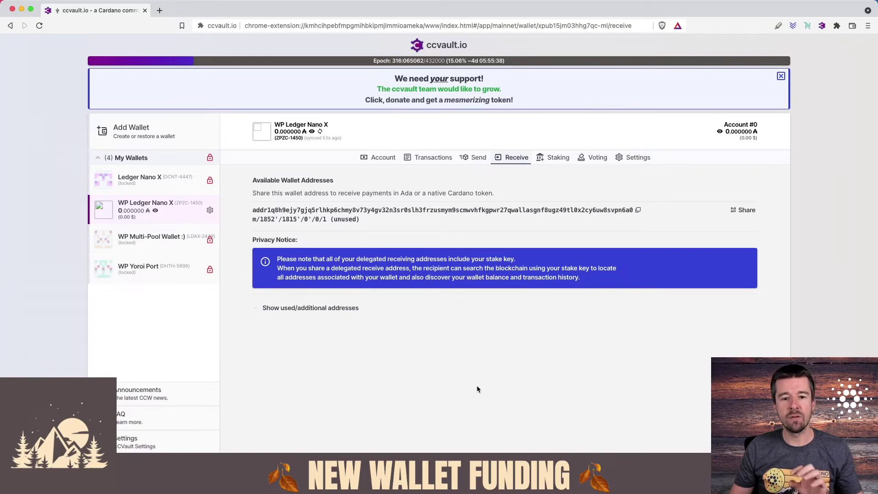
{"action": "left_click", "coordinate": [741, 211]}
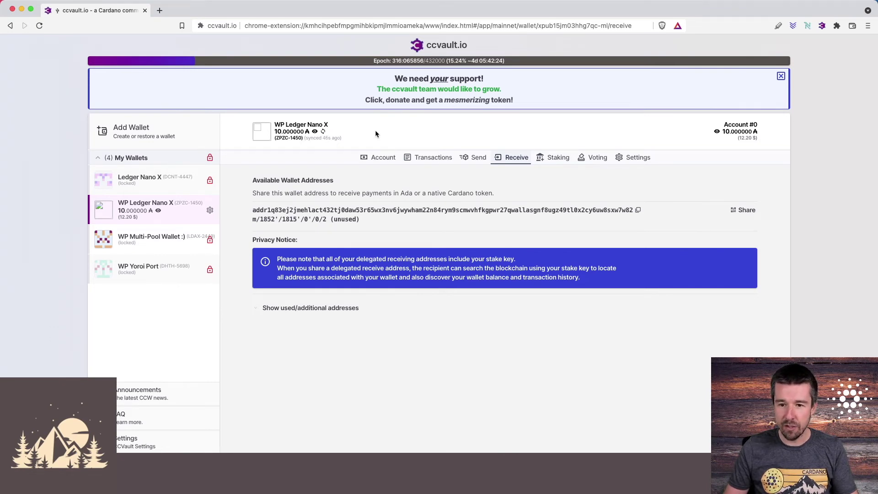
- Open the wallet Settings, expand Address Book and start a new receiver entry
{"action": "left_click", "coordinate": [634, 158]}
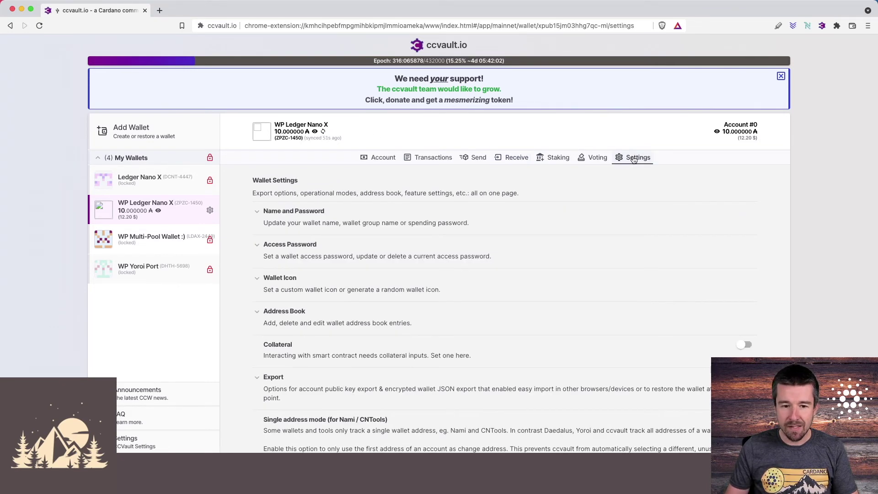
{"action": "scroll", "coordinate": [401, 234], "scroll_direction": "down", "scroll_amount": 3}
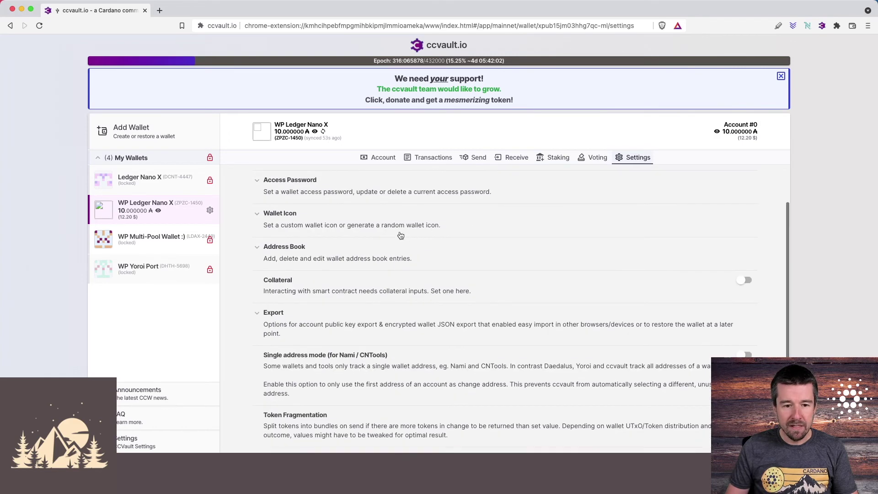
{"action": "left_click", "coordinate": [306, 250]}
{"action": "left_click", "coordinate": [347, 286]}
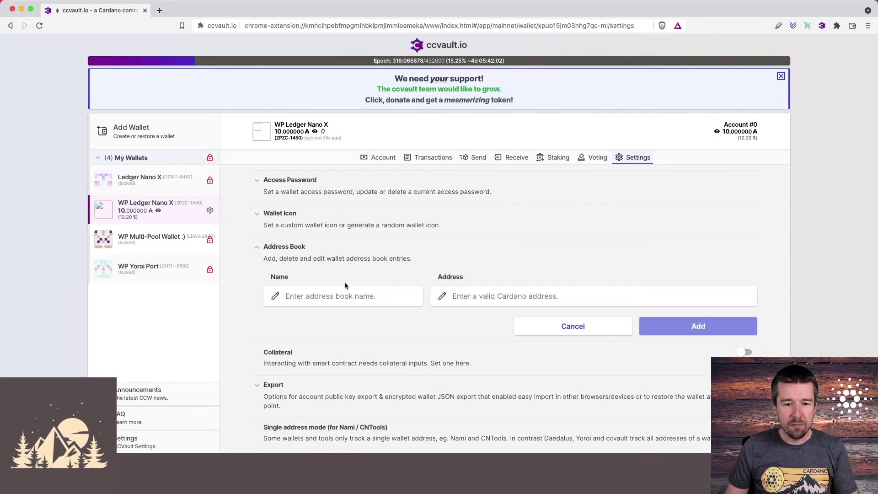
- Paste an address into the entry's Address field, then delete it, leaving the form empty
{"action": "left_click", "coordinate": [333, 296]}
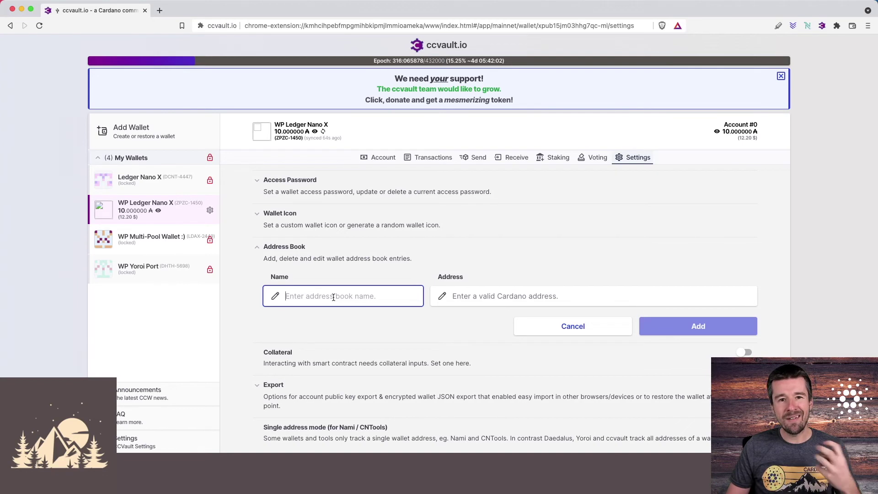
{"action": "left_click", "coordinate": [485, 296]}
{"action": "key", "text": "super+v"}
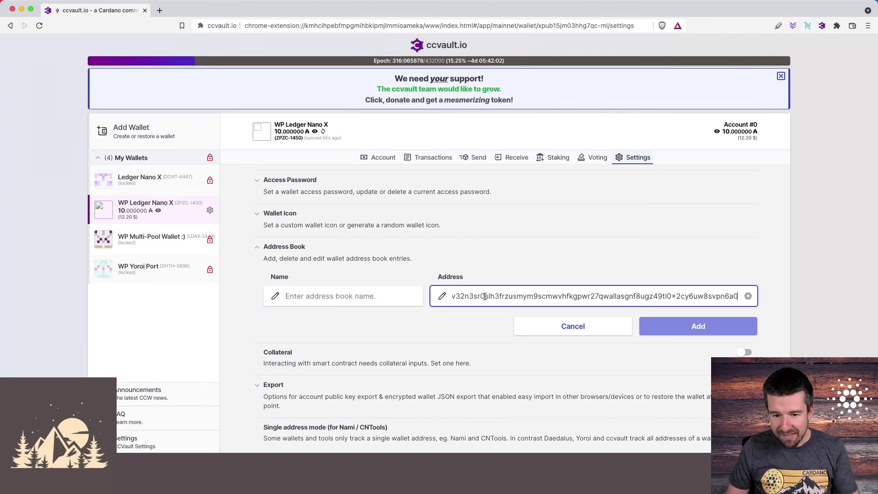
{"action": "key", "text": "super+a"}
{"action": "key", "text": "BackSpace"}
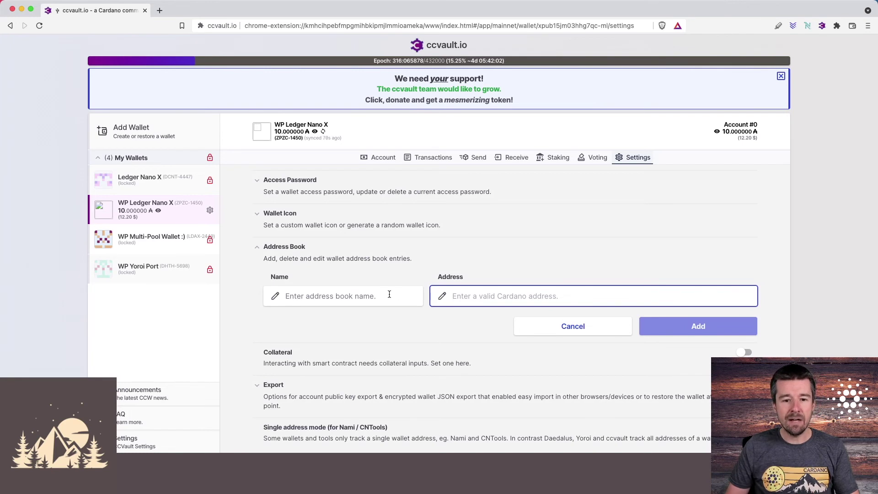
{"action": "left_click", "coordinate": [338, 295]}
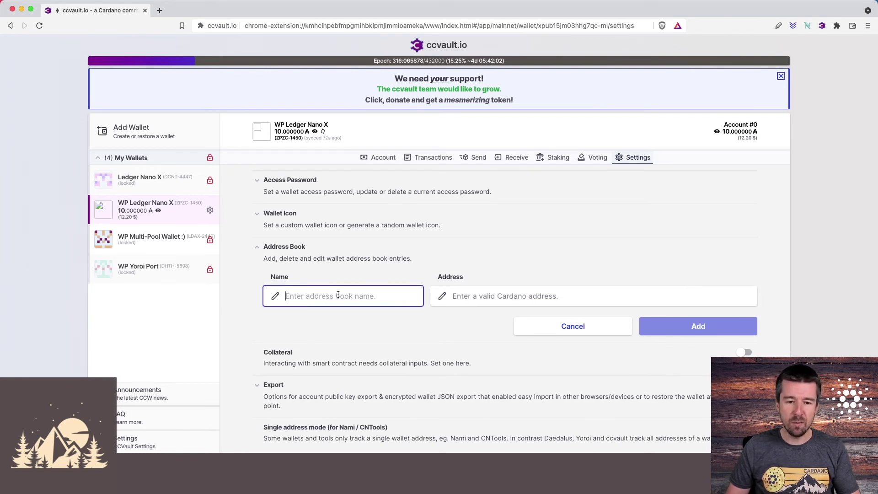
{"action": "left_click", "coordinate": [492, 297]}
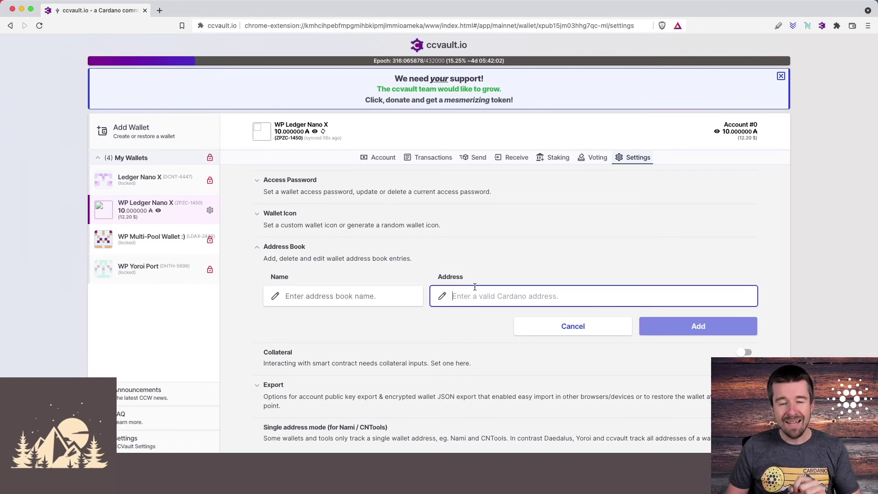
{"action": "scroll", "coordinate": [476, 291], "scroll_direction": "up", "scroll_amount": 2}
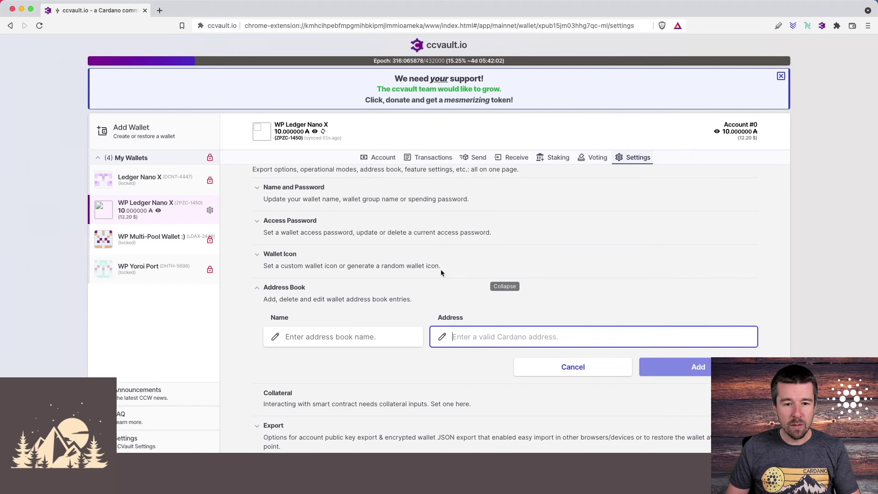
- Set and save a spending password under Access Password, then lock the WP Ledger Nano X wallet
{"action": "left_click", "coordinate": [478, 224]}
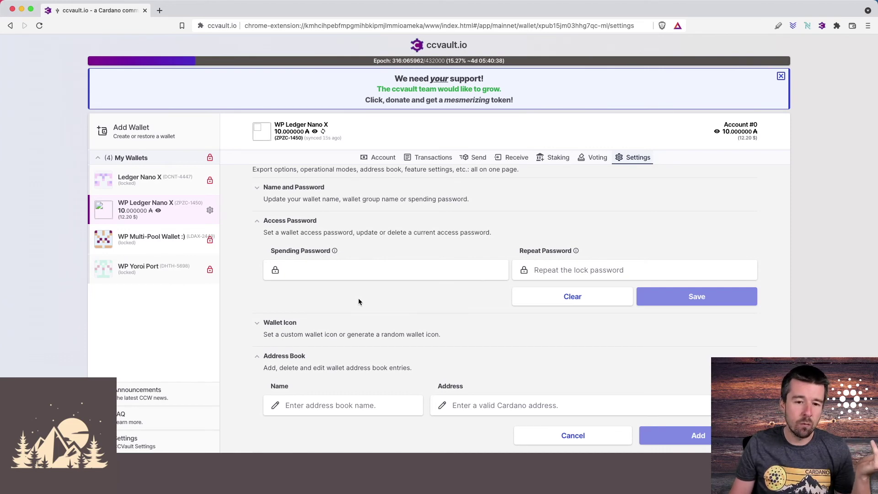
{"action": "left_click", "coordinate": [339, 272]}
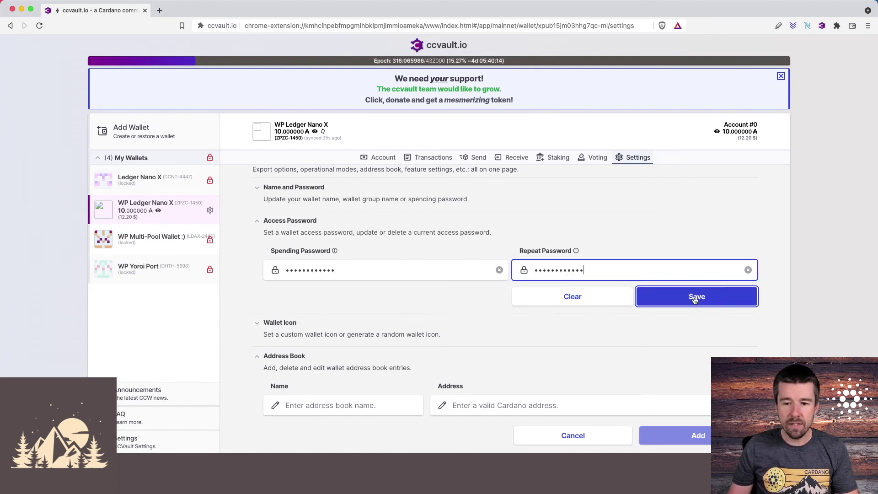
{"action": "left_click", "coordinate": [695, 297]}
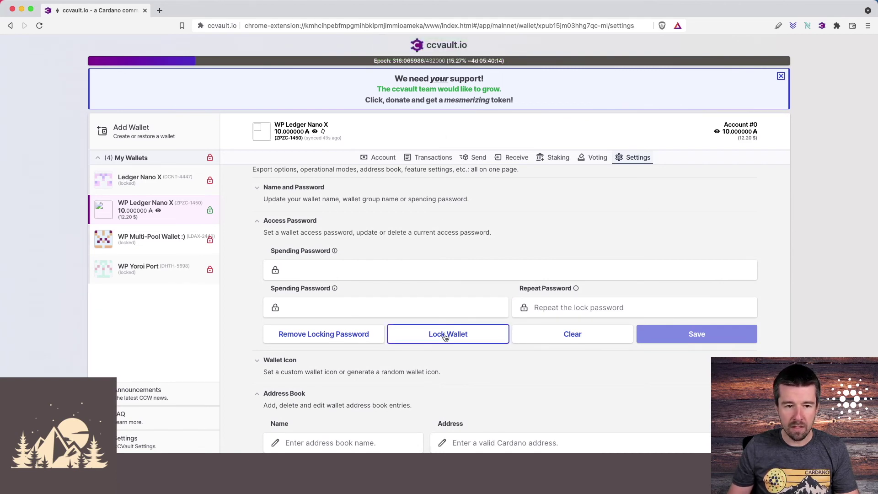
{"action": "left_click", "coordinate": [210, 211]}
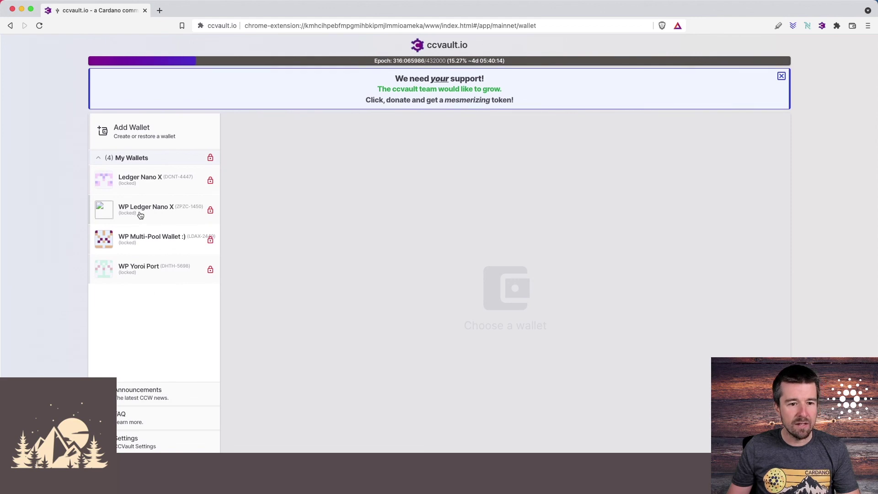
- Unlock the locked WP Ledger Nano X wallet with its access password to show the 10 ADA summary
{"action": "left_click", "coordinate": [140, 216]}
{"action": "left_click", "coordinate": [385, 264]}
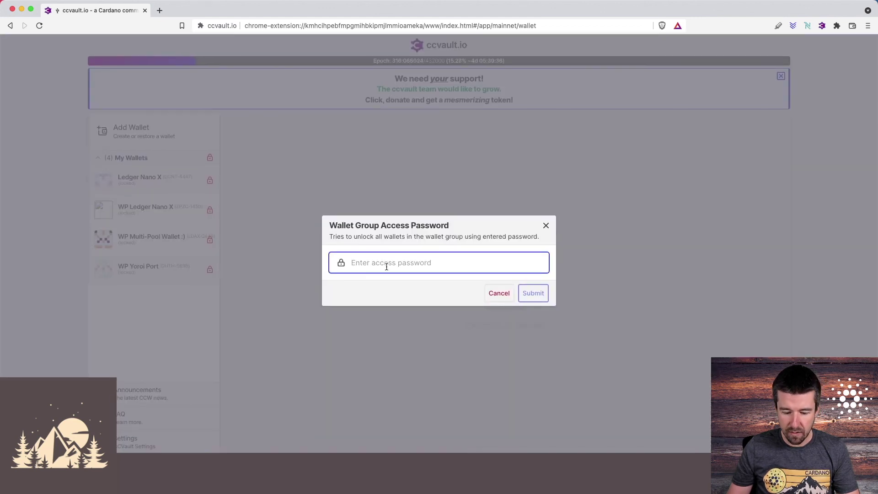
{"action": "type", "text": "x"}
{"action": "left_click", "coordinate": [530, 291]}
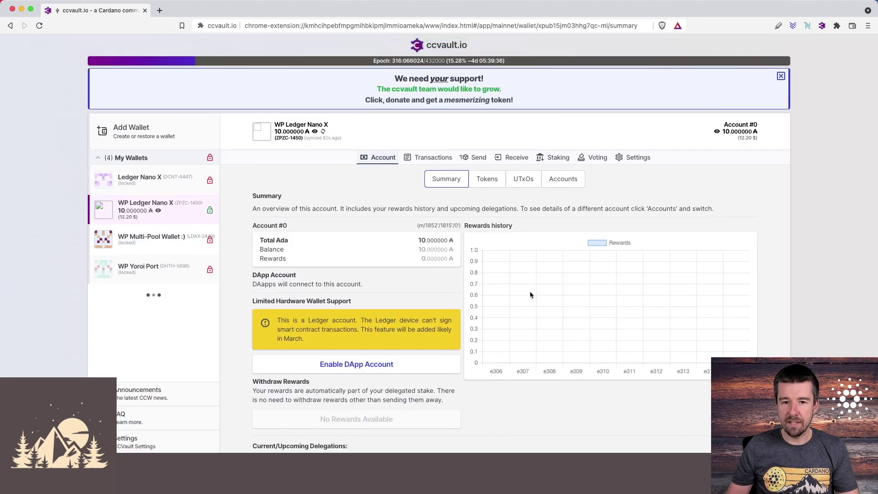